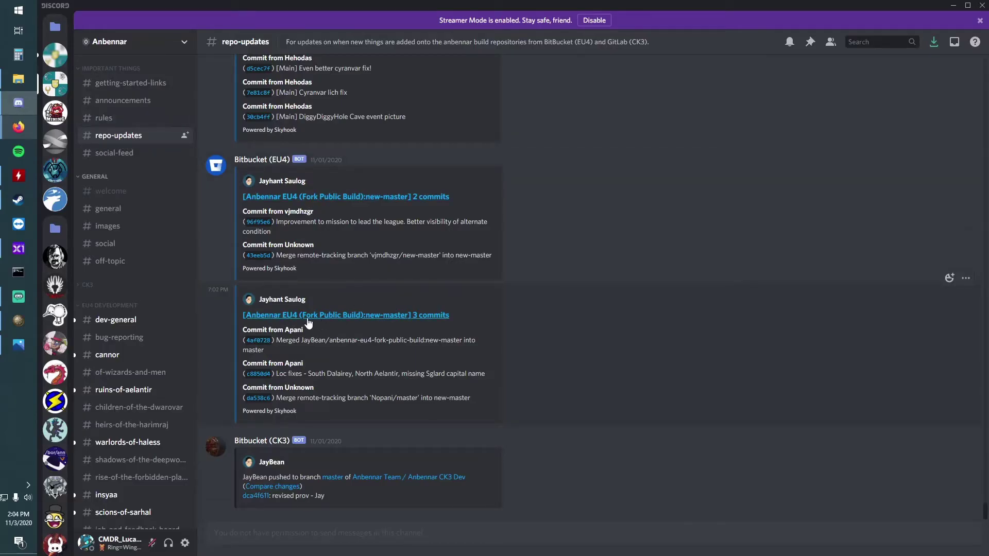
Open the latest 'Anbennar EU4 (Fork Public Build) new-master 3 commits' link in the browser.
left_click(378, 315)
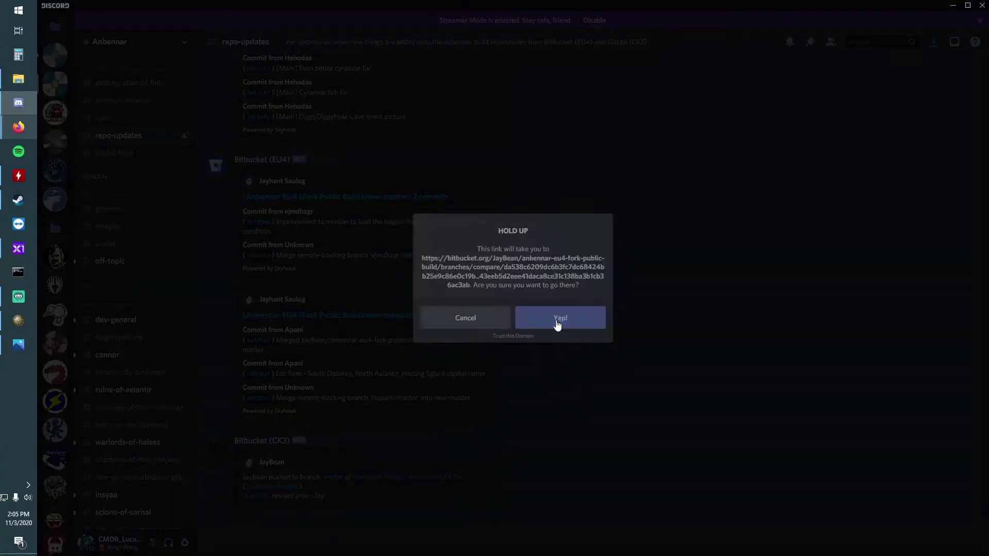
left_click(554, 328)
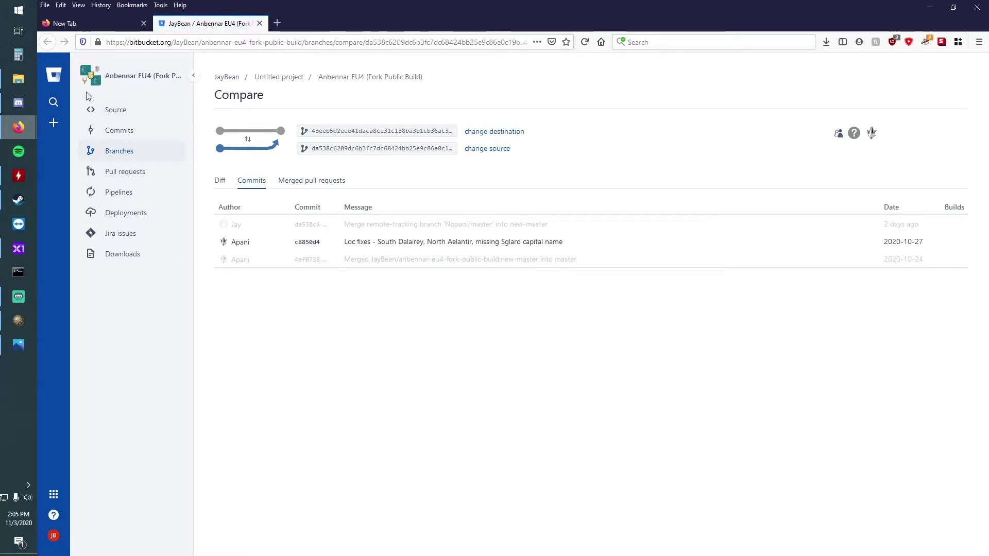
Download the fork's full repository zip from its Bitbucket Downloads page.
left_click(126, 258)
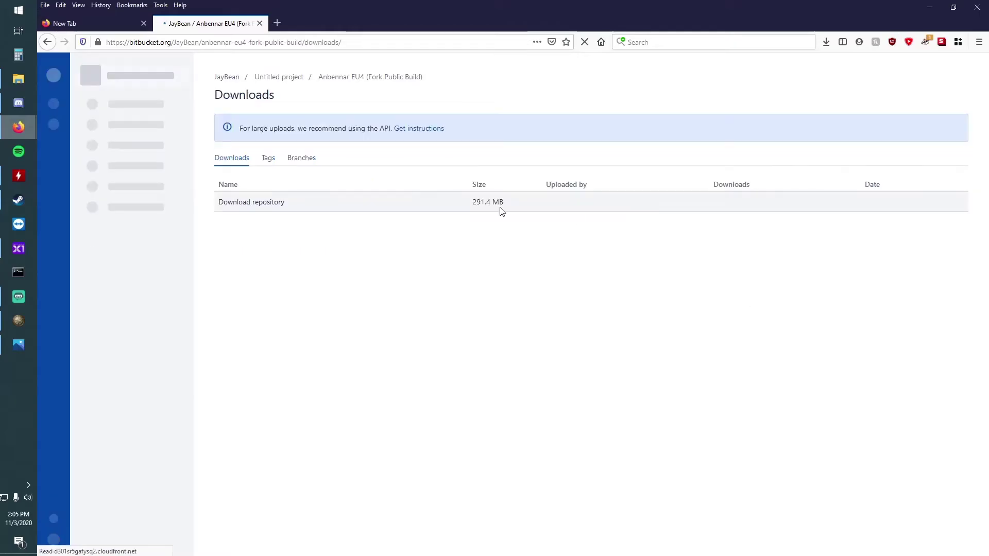
left_click(262, 205)
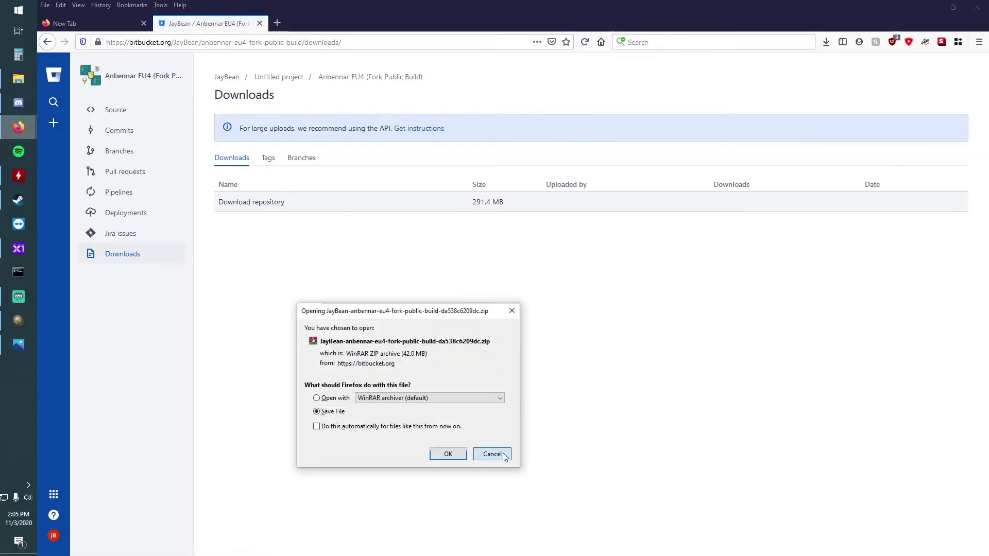
left_click(491, 454)
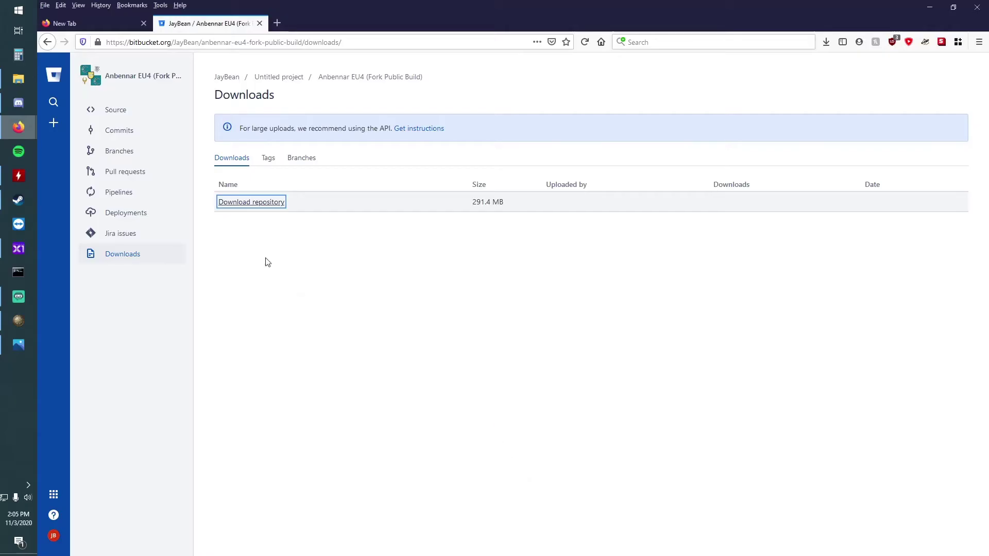
Extract the JayBean fork zip in Downloads with WinRAR 'Extract Here'.
left_click(18, 78)
right_click(371, 346)
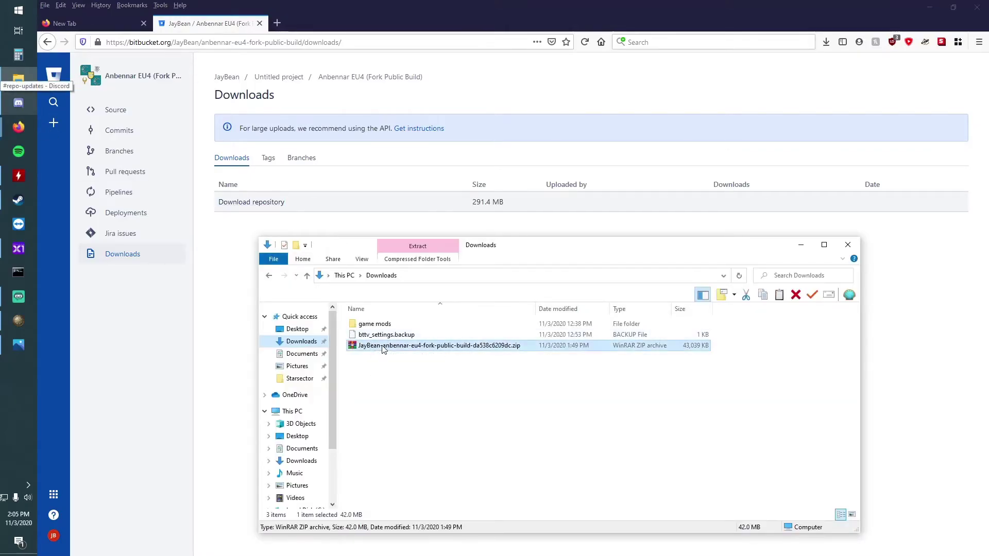
key("Escape")
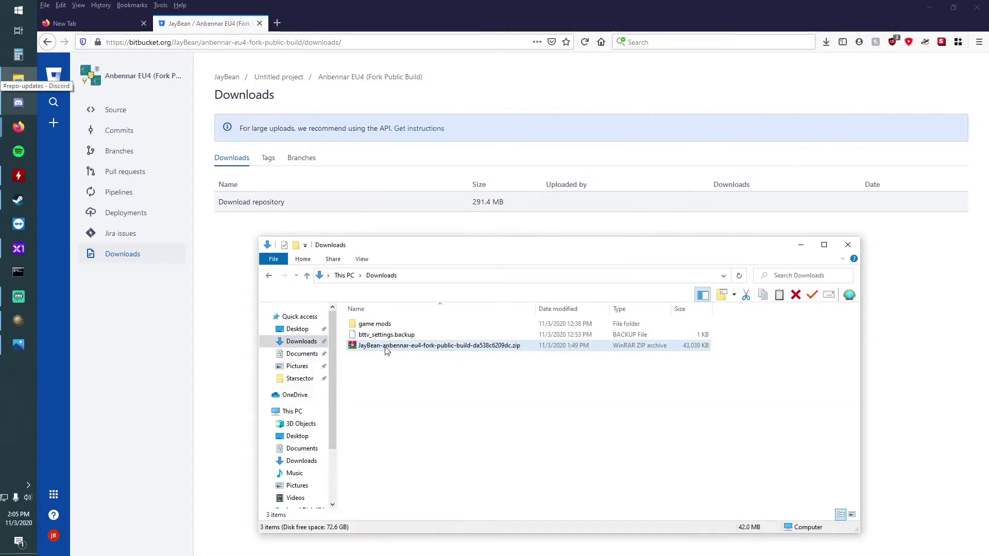
left_click(429, 354)
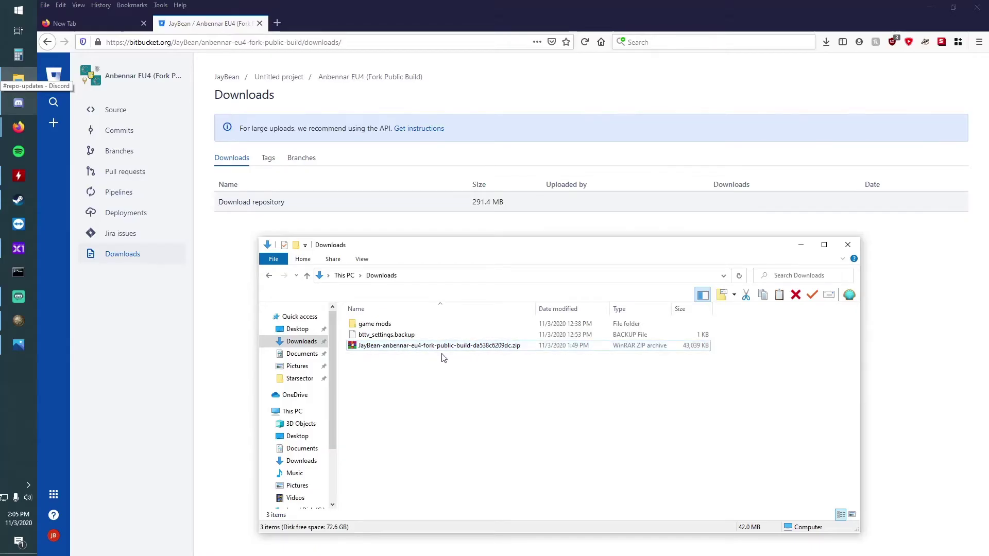
mouse_move(516, 347)
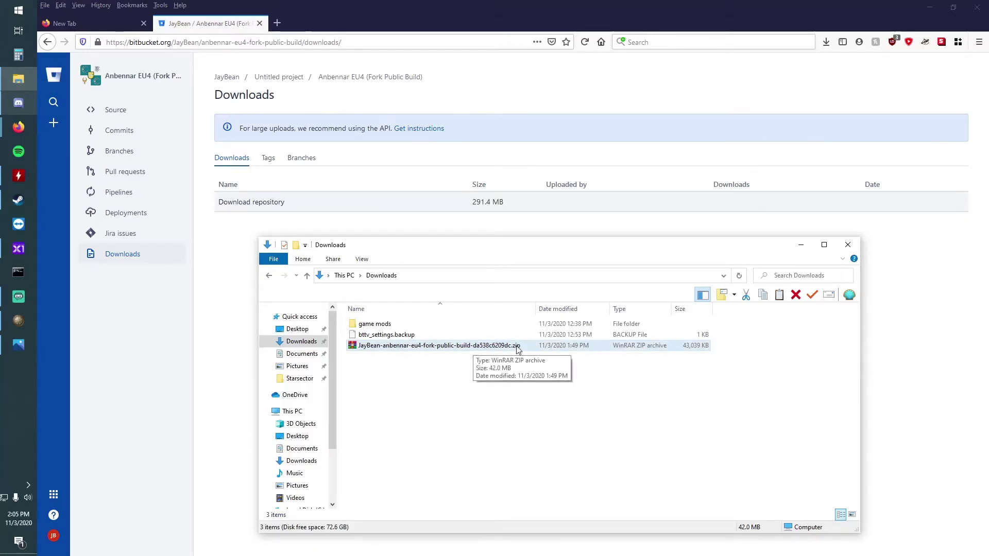
left_click(495, 349)
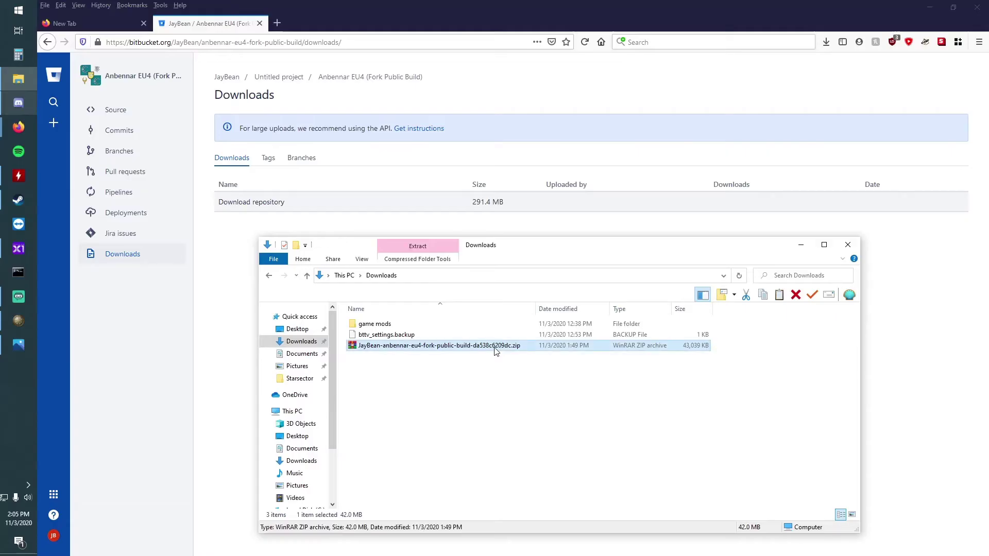
right_click(495, 350)
left_click(560, 139)
left_click(558, 503)
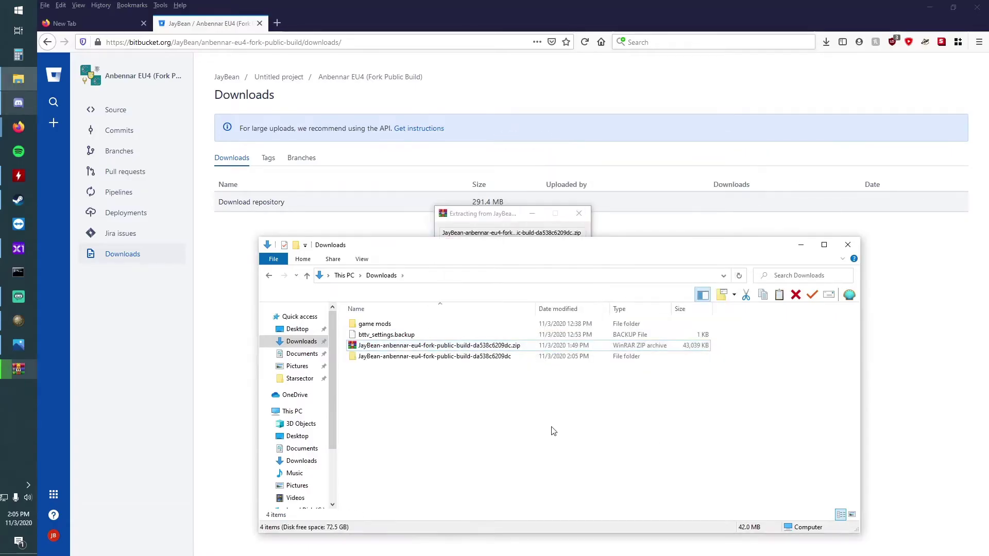
left_click(501, 230)
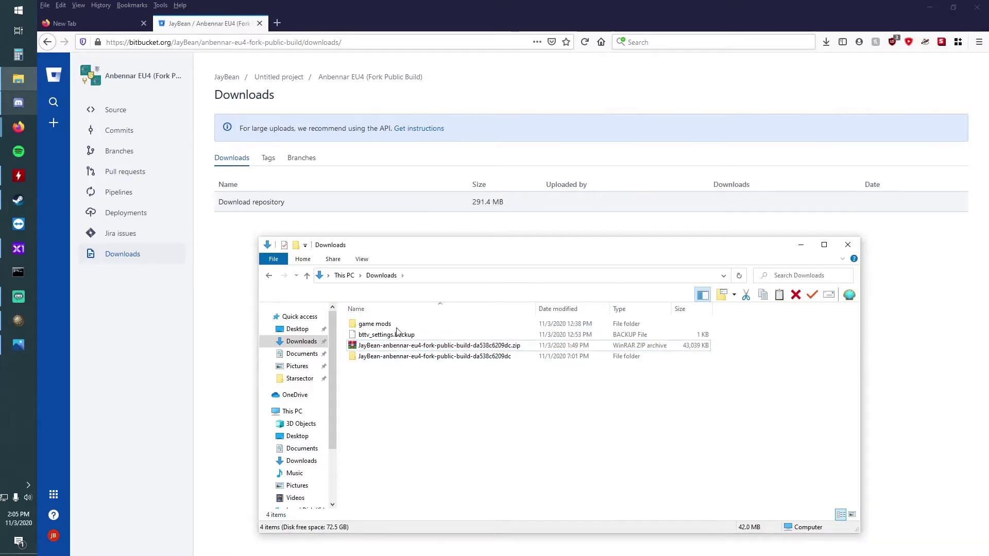
left_click(403, 357)
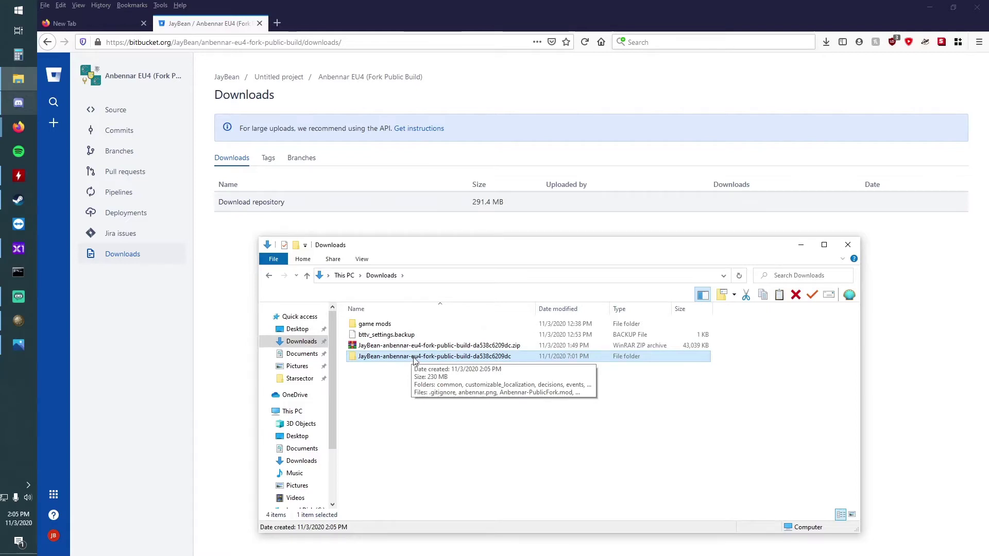
Open the extracted fork folder and bring up actions for Anbennar-PublicFork.mod.
double_click(414, 358)
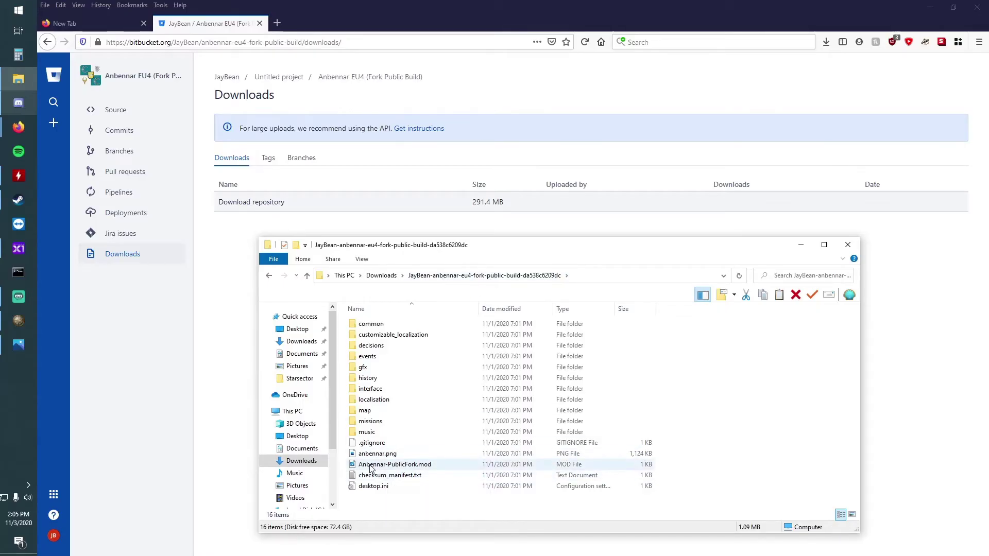
left_click(348, 465)
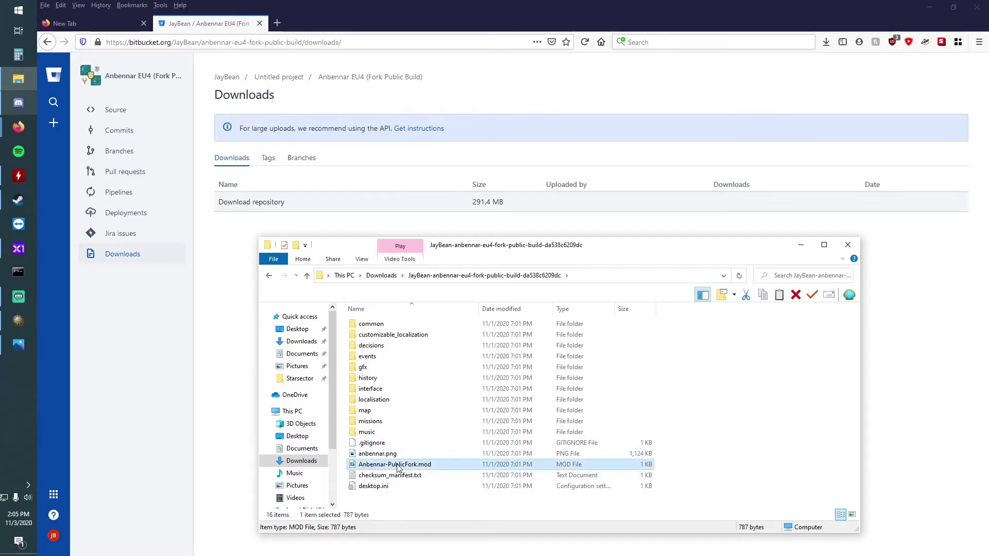
right_click(397, 465)
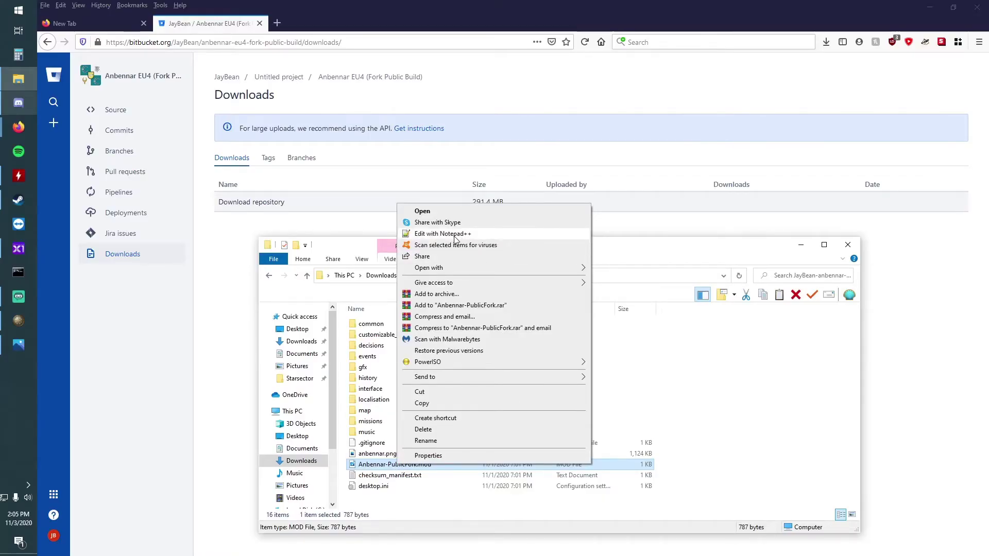
Copy the name 'Anbennar-PublicFork' from the .mod file's path= line in Notepad++.
left_click(454, 238)
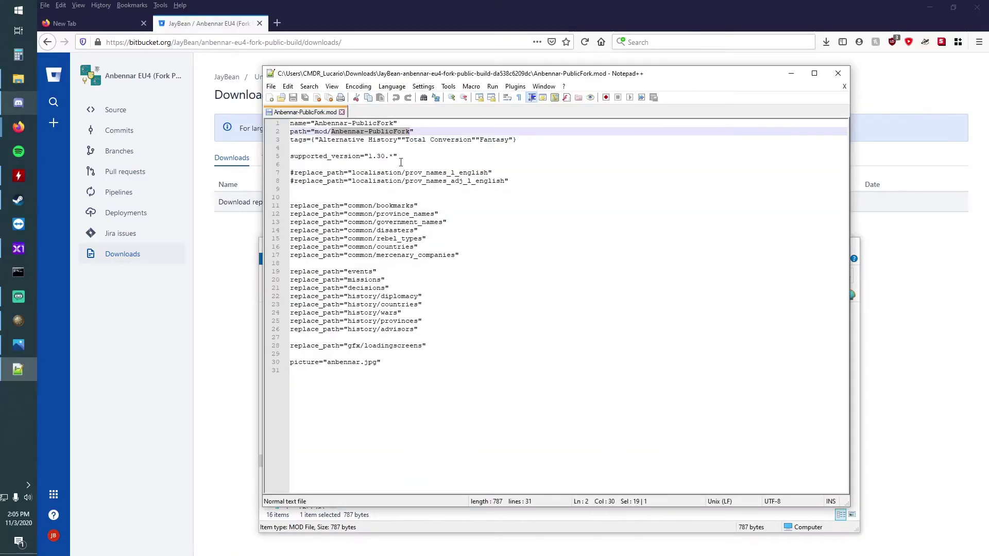
left_click(339, 132)
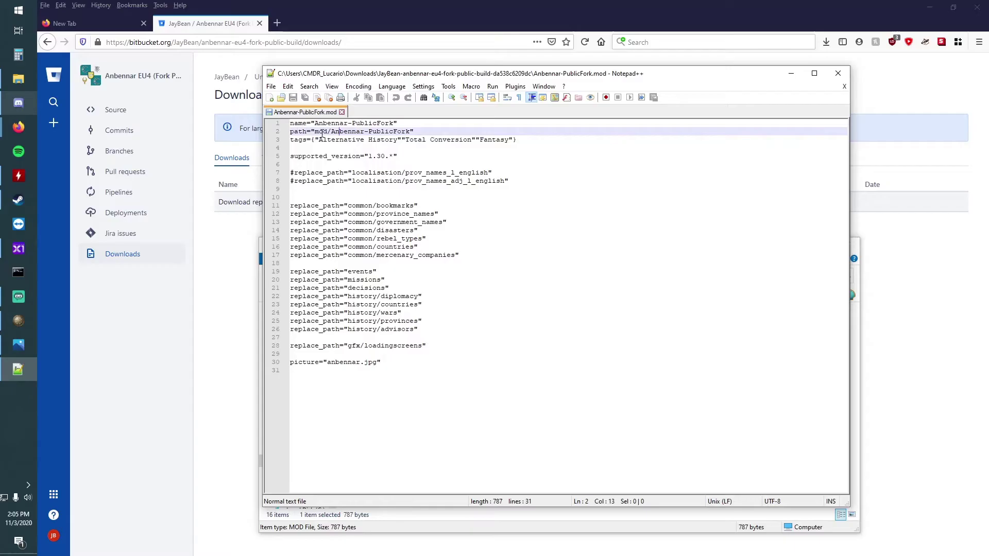
left_click_drag(331, 132, 407, 131)
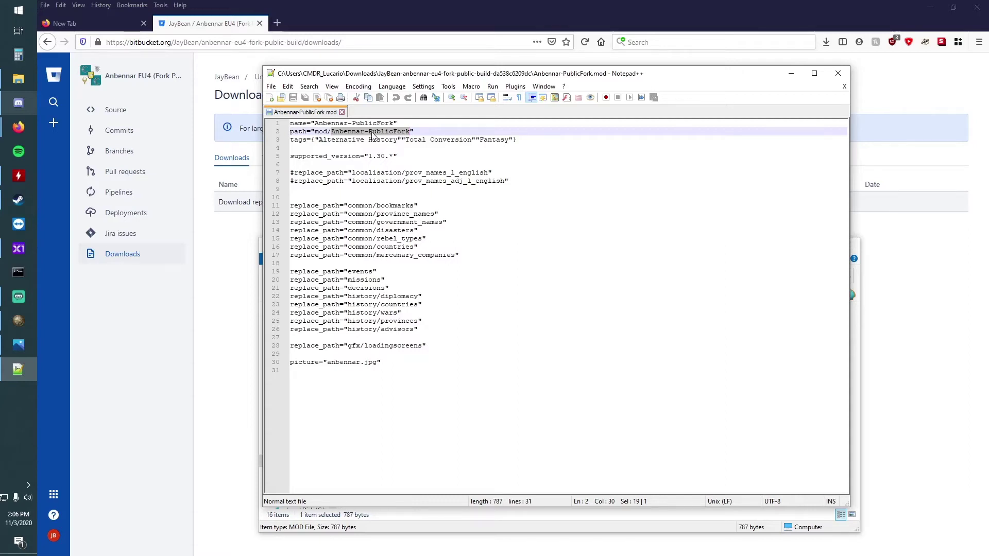
right_click(373, 133)
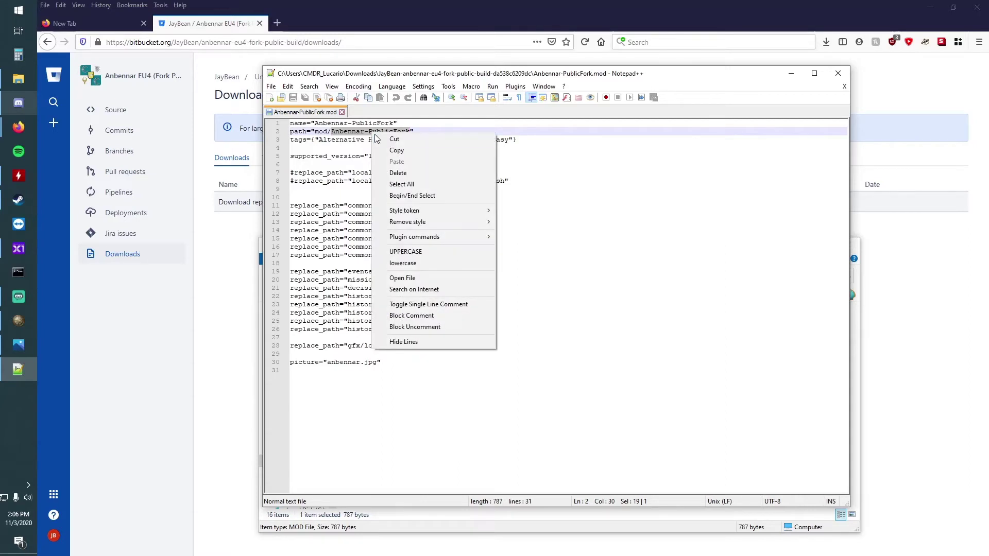
left_click(421, 150)
Rename the extracted folder in Downloads to Anbennar-PublicFork using the copied name.
left_click(843, 77)
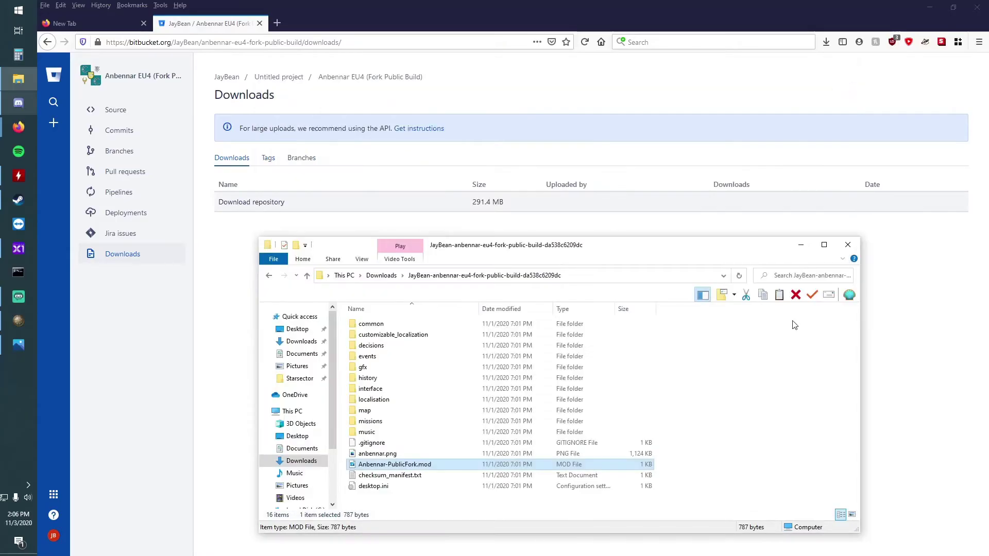
left_click(381, 276)
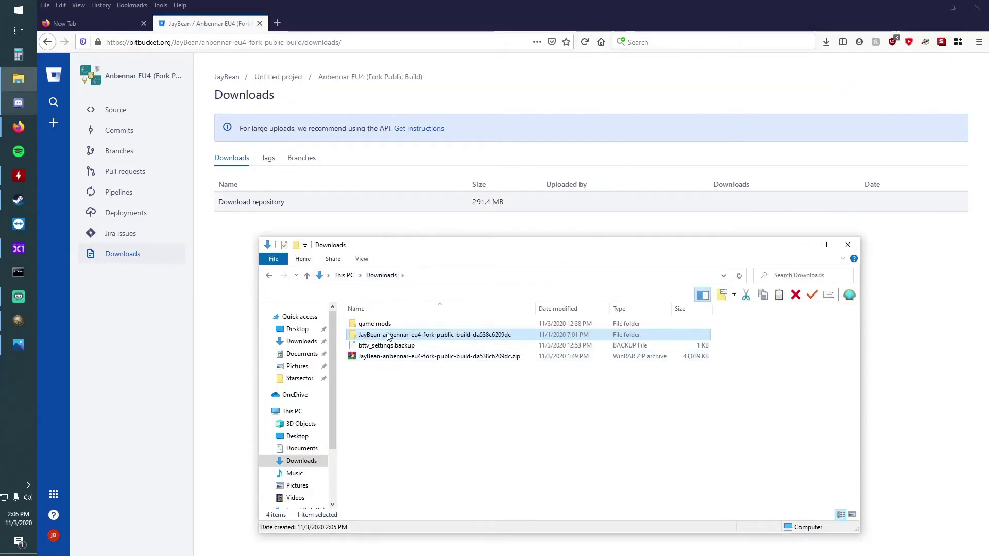
right_click(387, 335)
left_click(437, 309)
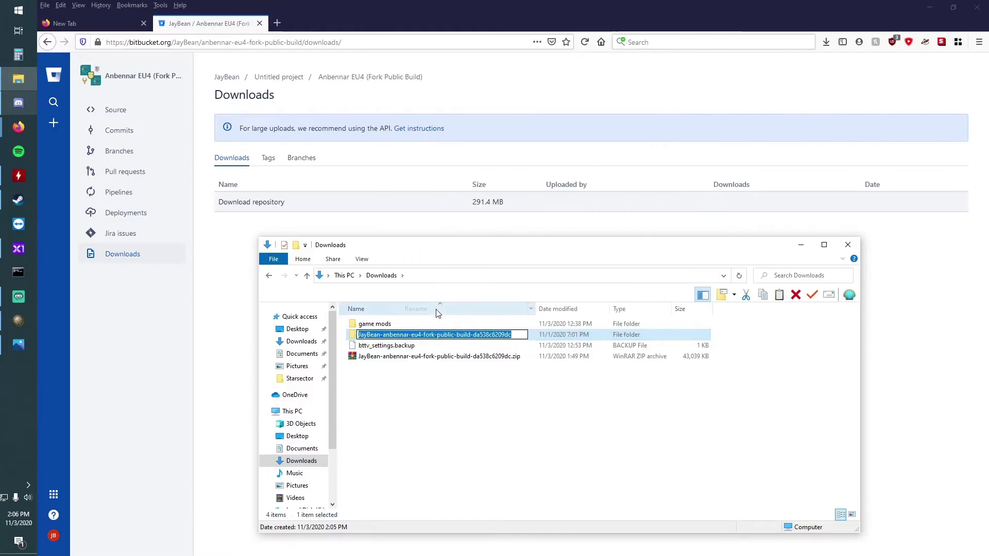
right_click(427, 335)
left_click(466, 377)
type("Anbennar-PublicFork")
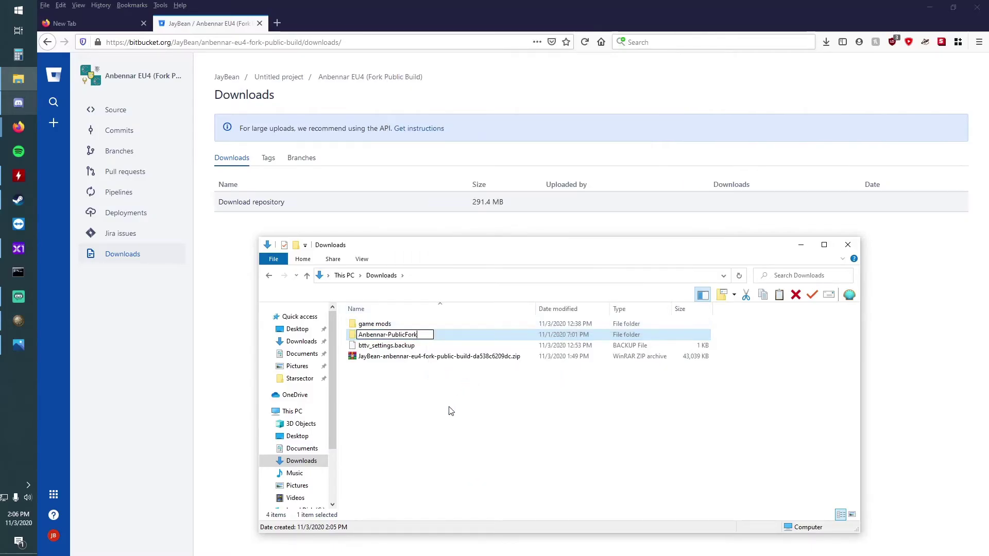
left_click(435, 334)
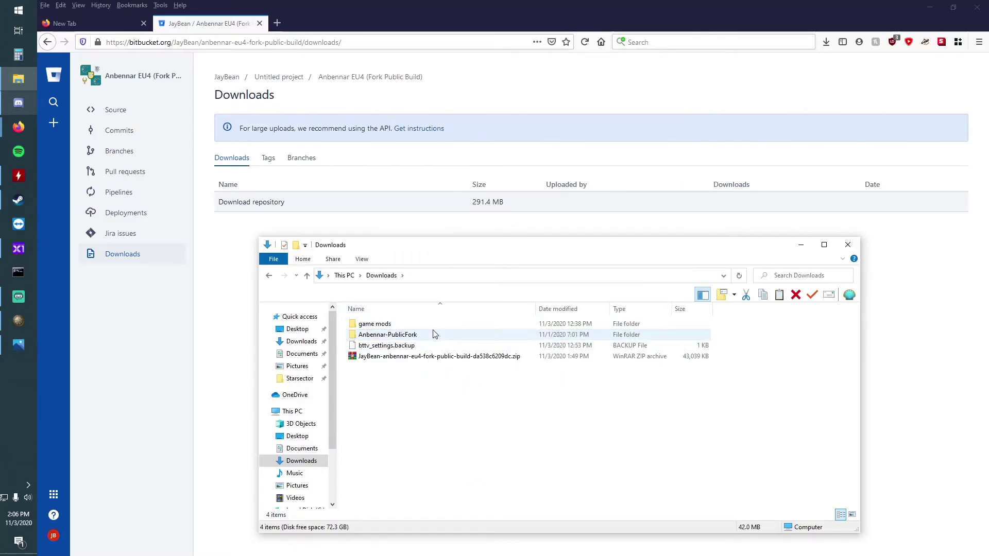
Check the renamed Anbennar-PublicFork folder, then copy it.
double_click(388, 335)
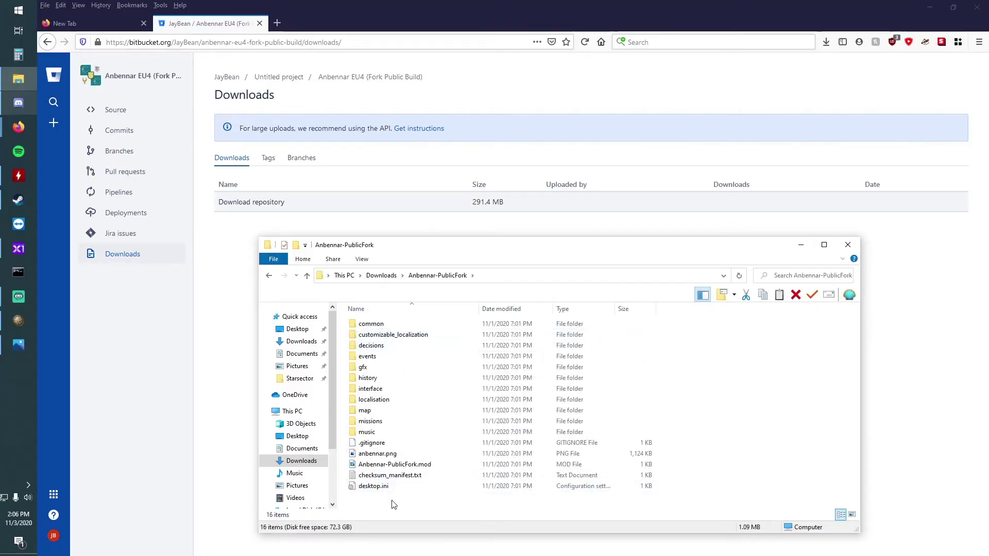
left_click(381, 275)
right_click(408, 323)
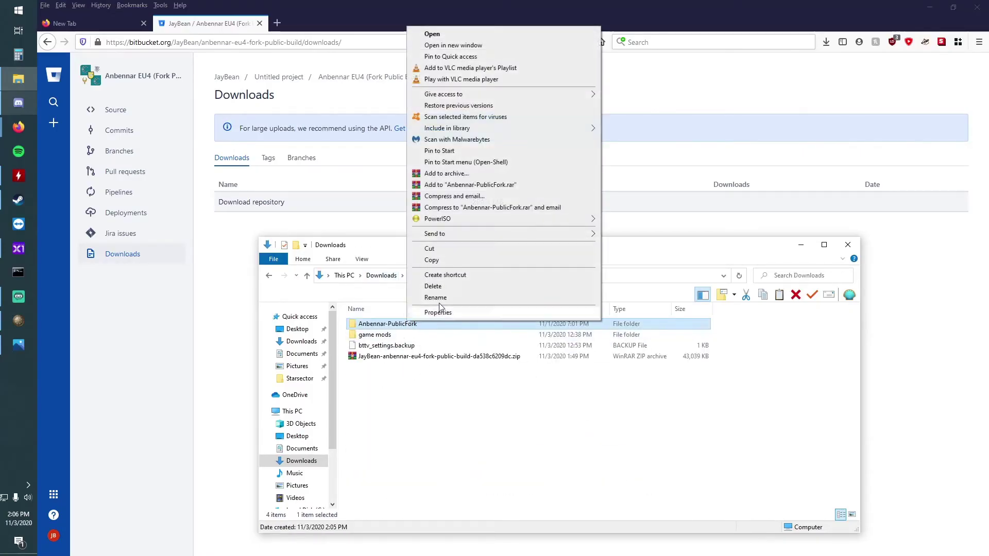
left_click(431, 260)
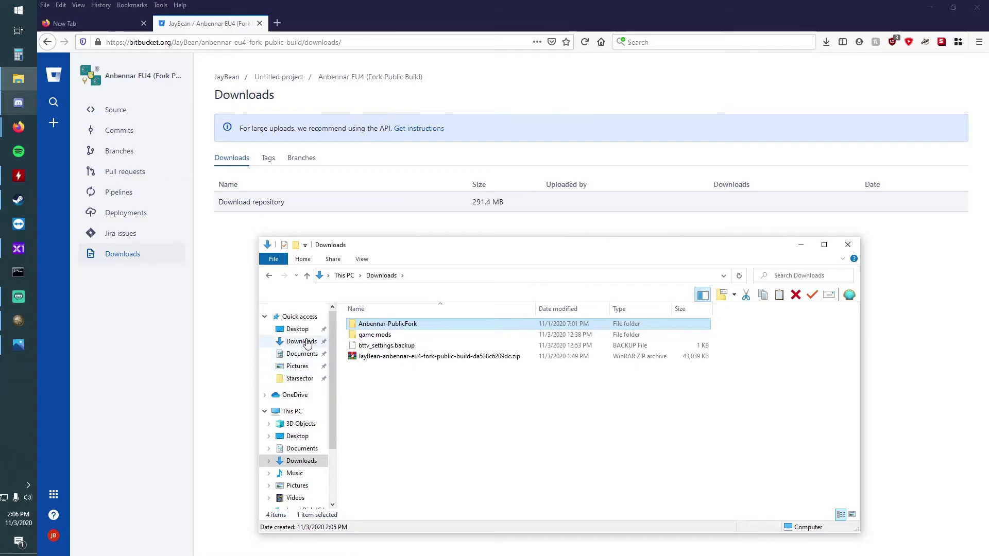
Paste Anbennar-PublicFork into Documents\Paradox Interactive\Europa Universalis IV\mod.
left_click(301, 449)
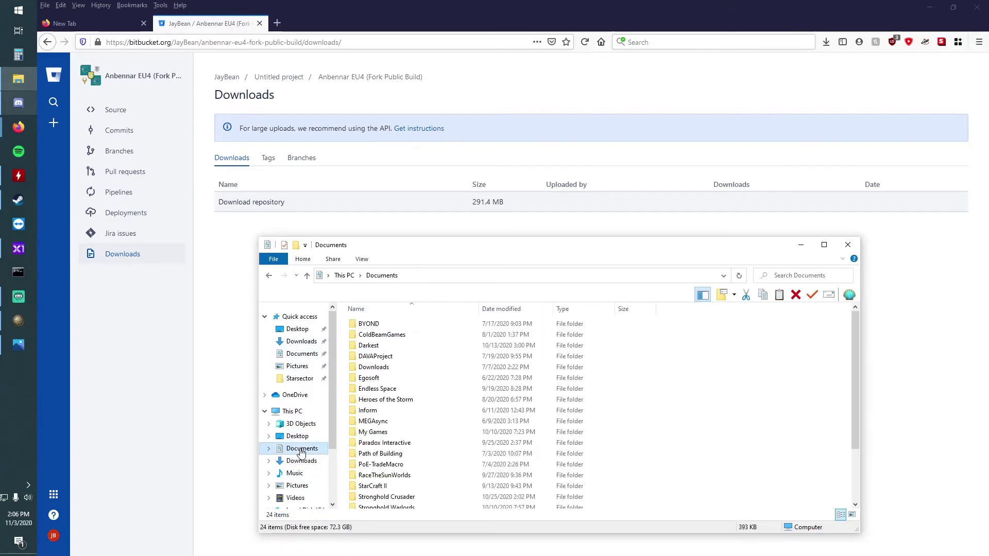
double_click(406, 443)
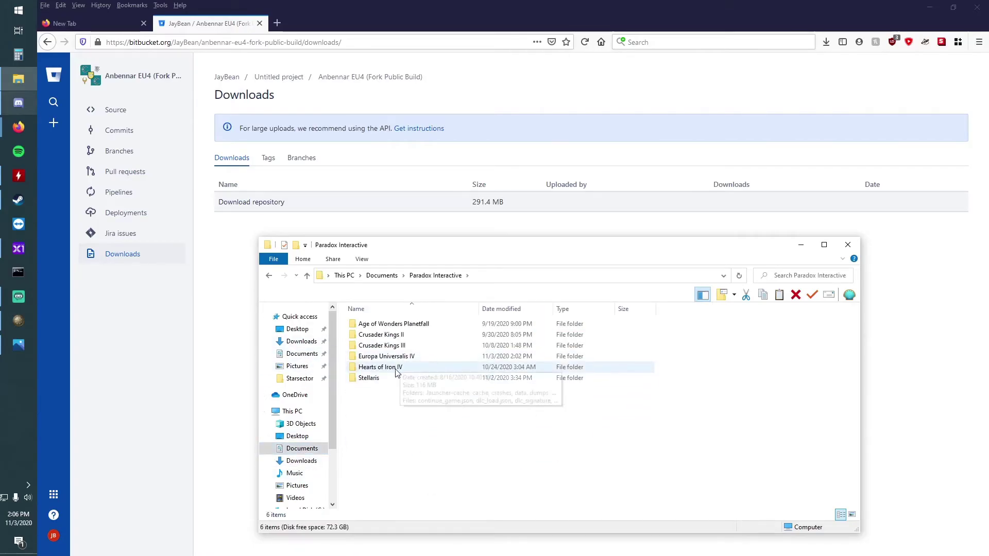
double_click(406, 356)
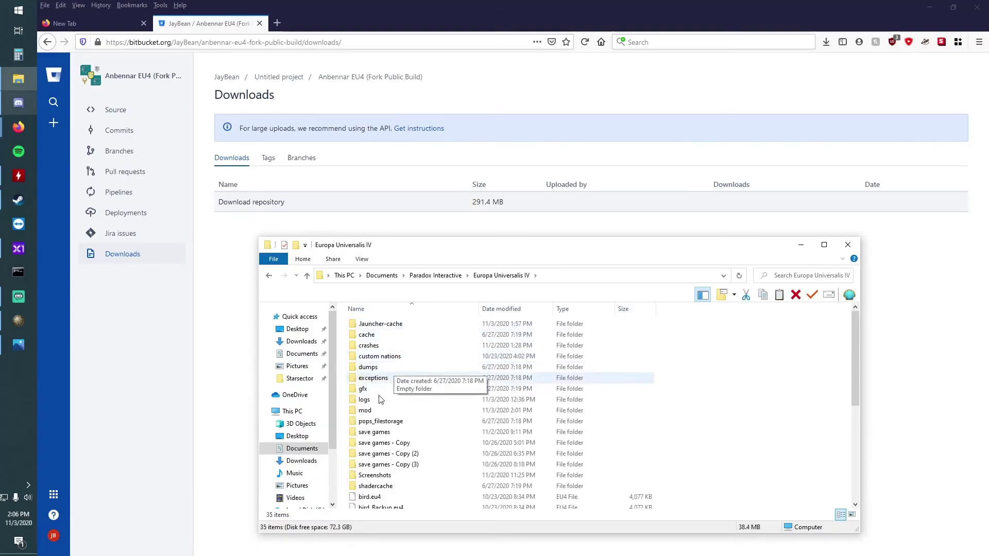
double_click(374, 410)
right_click(762, 367)
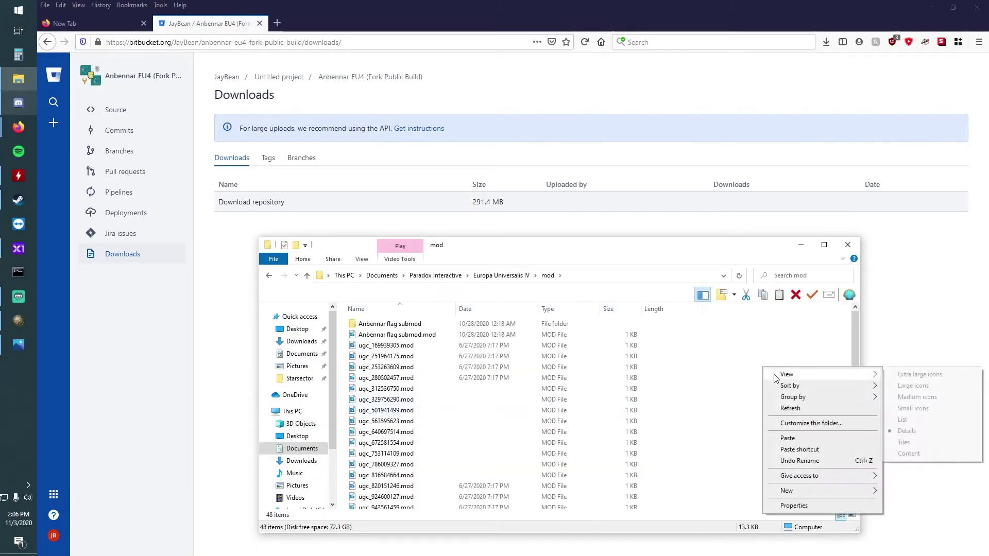
left_click(781, 441)
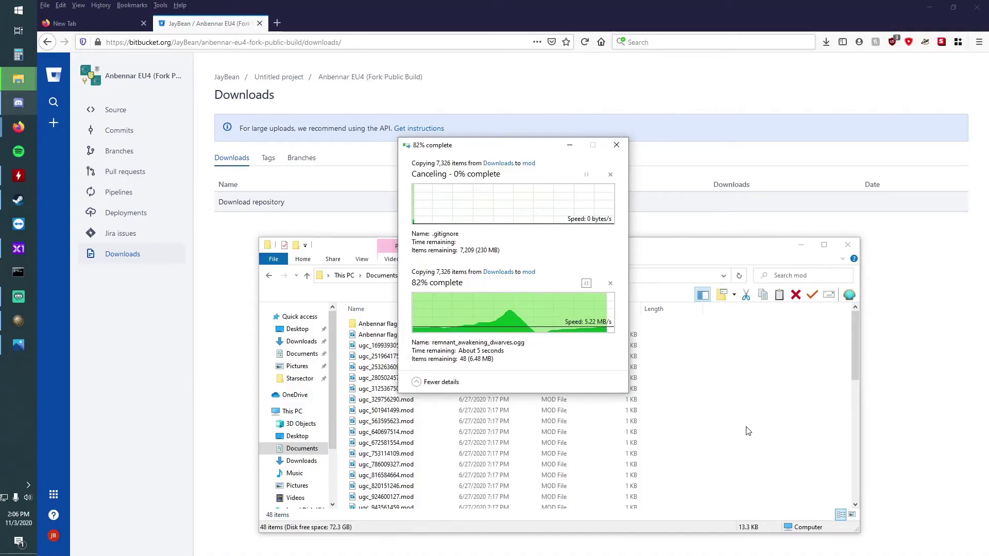
Copy Anbennar-PublicFork.mod from inside the folder up into the EU4 mod folder.
double_click(401, 492)
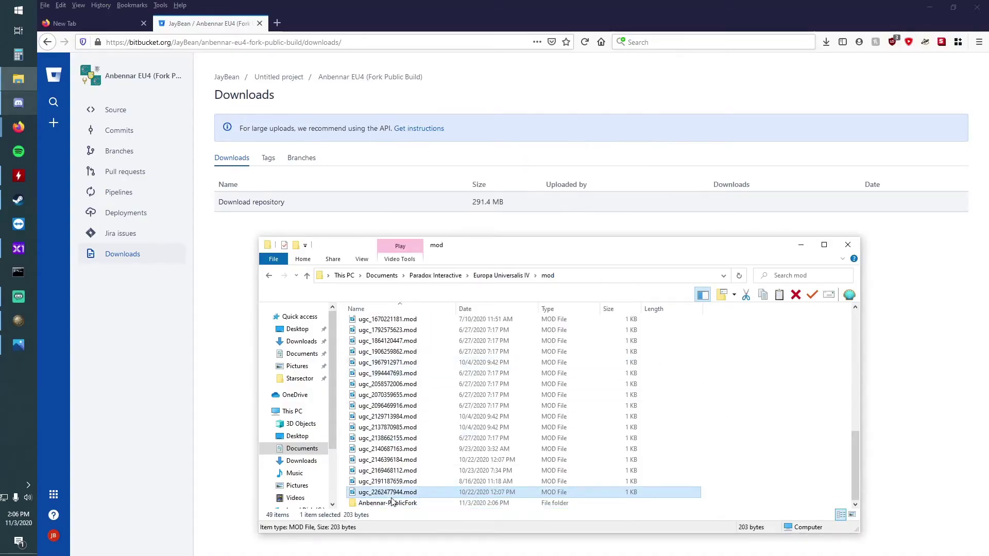
key("Escape")
double_click(365, 502)
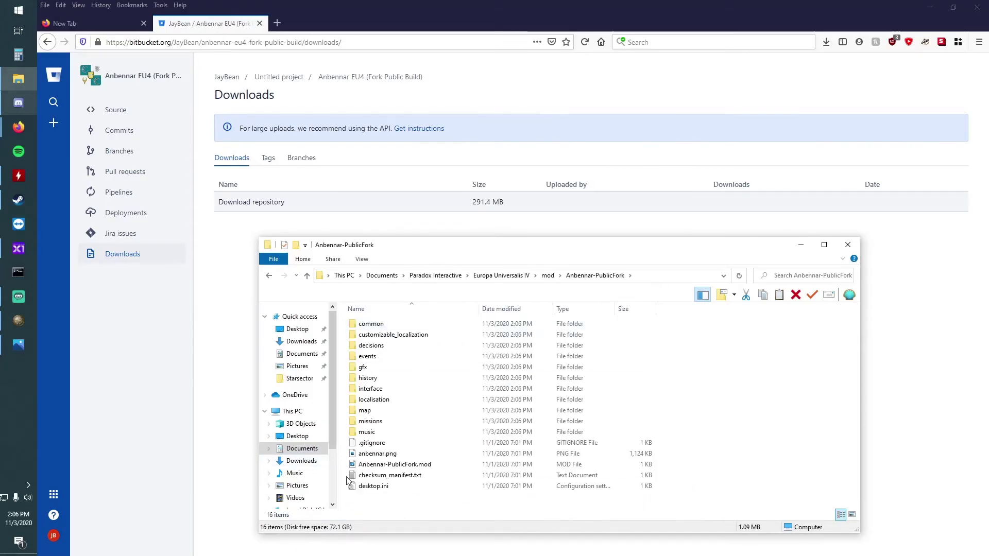
right_click(386, 464)
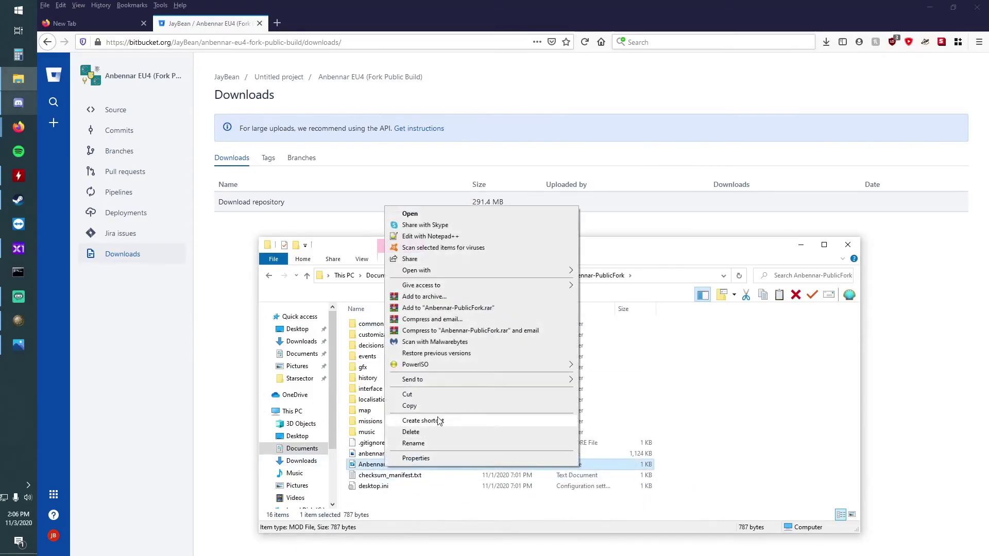
left_click(431, 408)
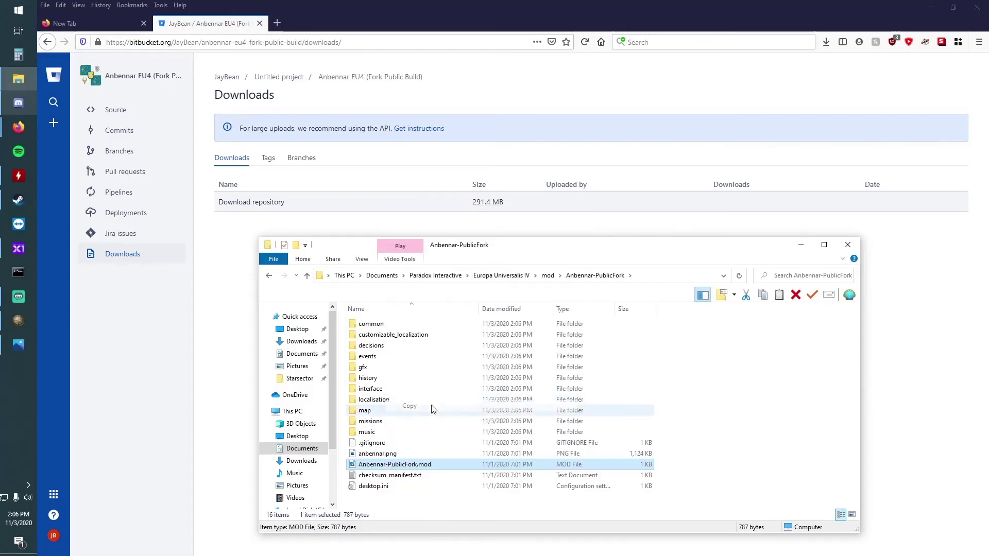
left_click(547, 275)
right_click(760, 390)
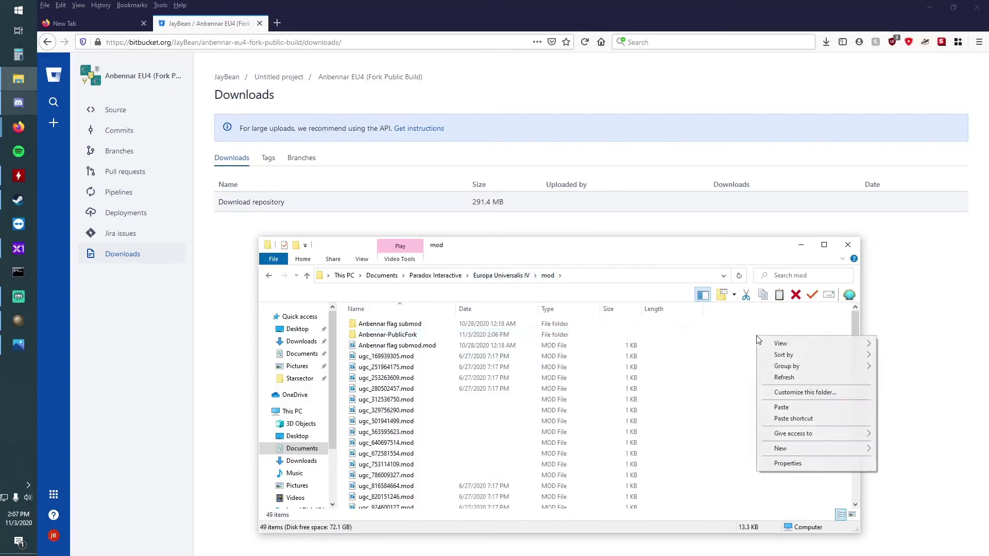
left_click(806, 408)
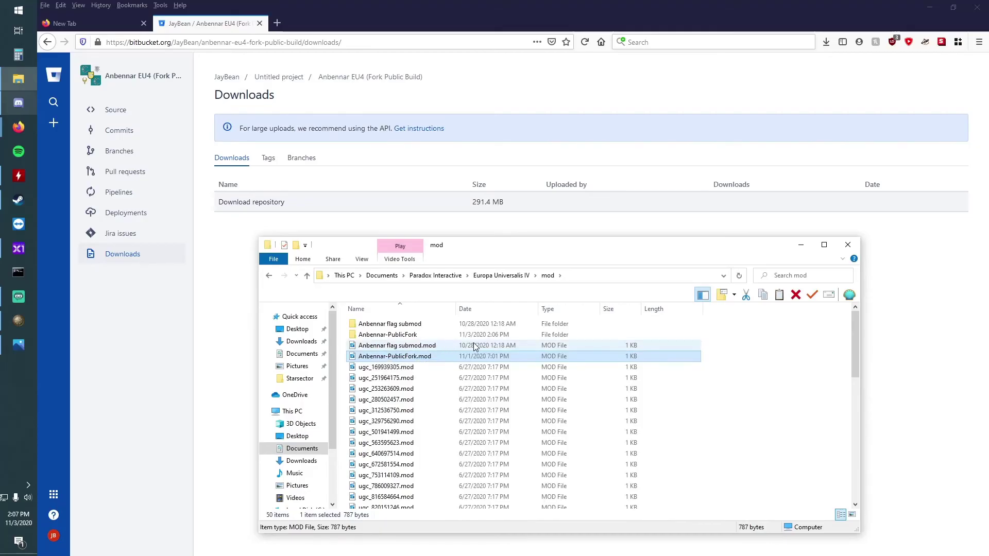
Close the Paradox Launcher, relaunch Europa Universalis IV from Steam, and show the Mods page.
left_click(23, 320)
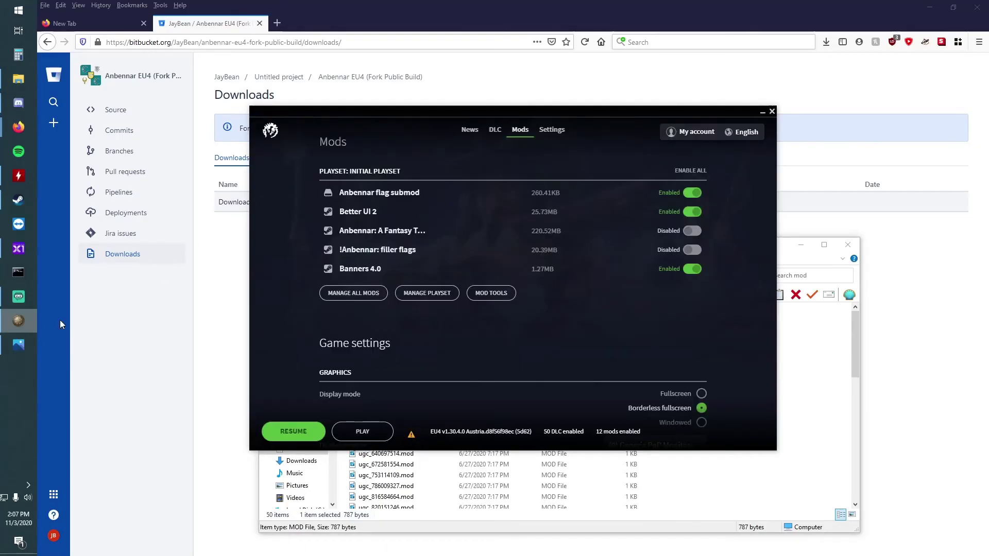
left_click(771, 111)
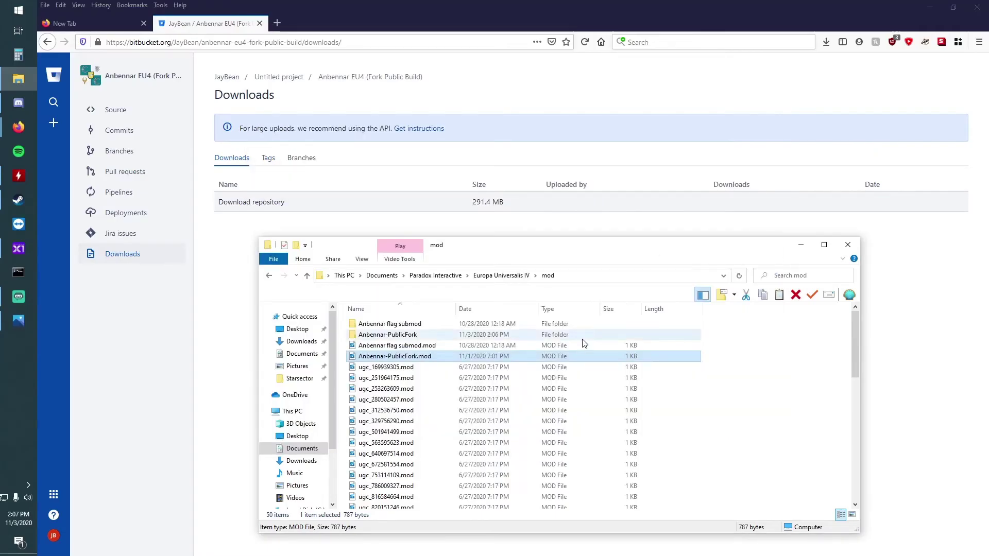
left_click(18, 200)
left_click(303, 220)
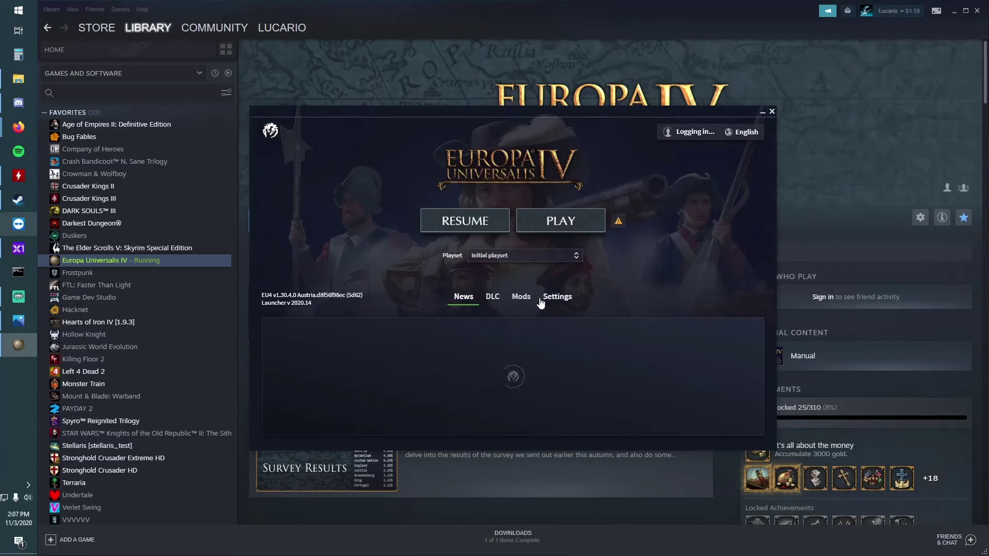
left_click(519, 297)
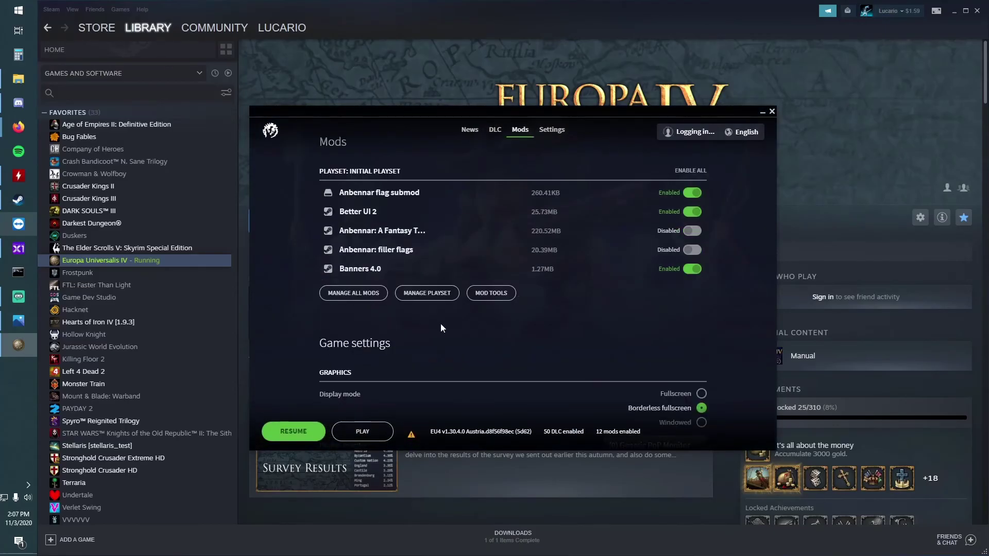
Tick Anbennar-PublicFork under Add More Mods and add it to the Initial playset.
left_click(415, 294)
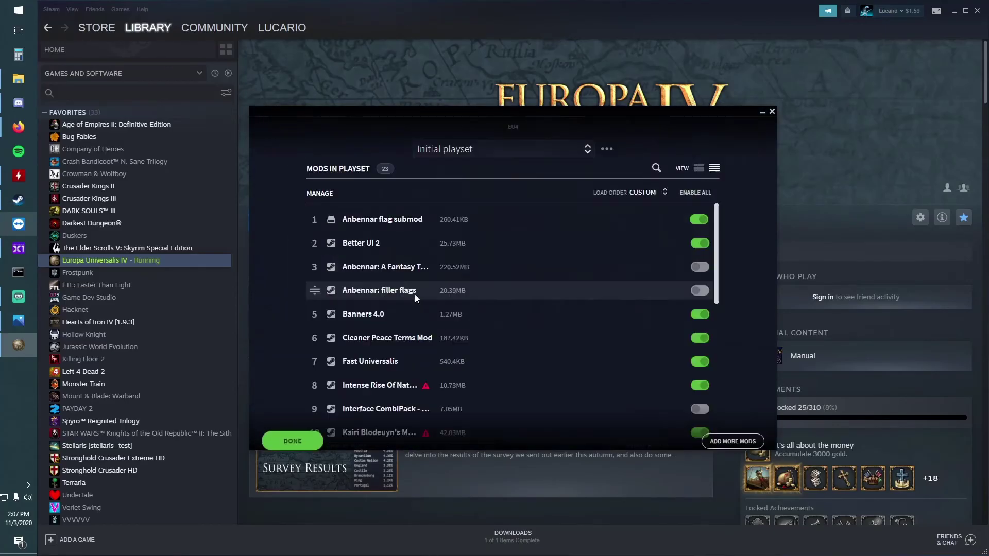
left_click(732, 437)
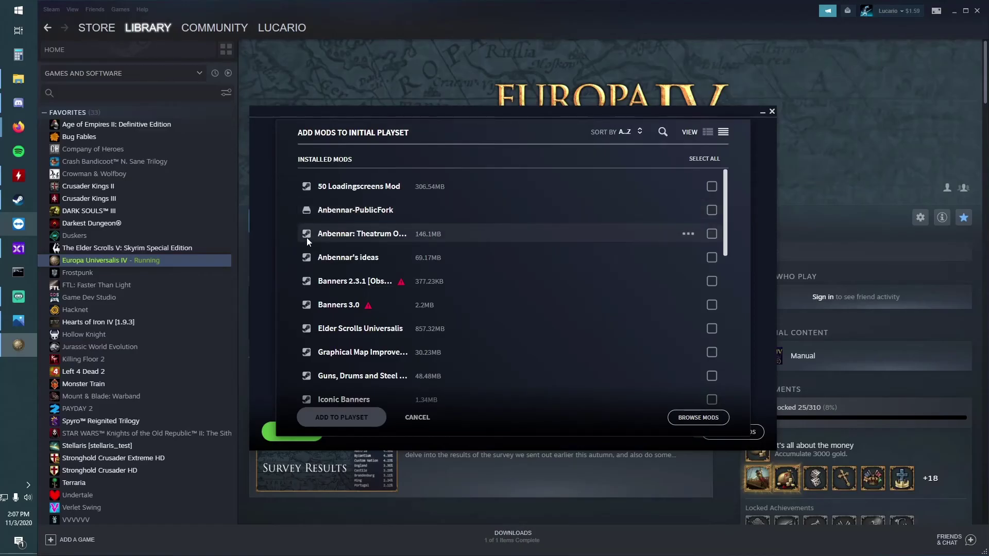
left_click(711, 210)
left_click(335, 419)
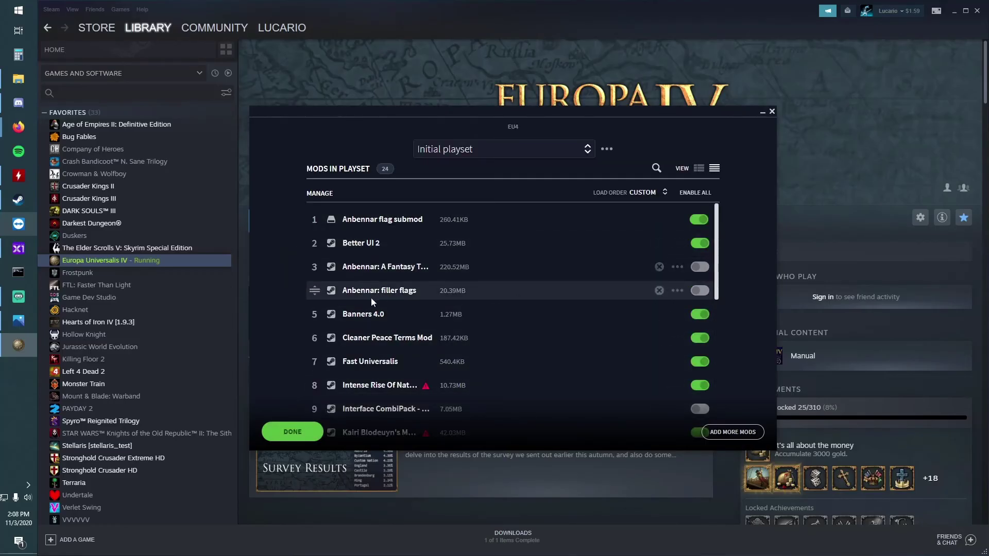
Move Anbennar-PublicFork to load-order position 2 in the Initial playset and finish editing.
scroll(432, 288, "down", 5)
scroll(424, 302, "down", 3)
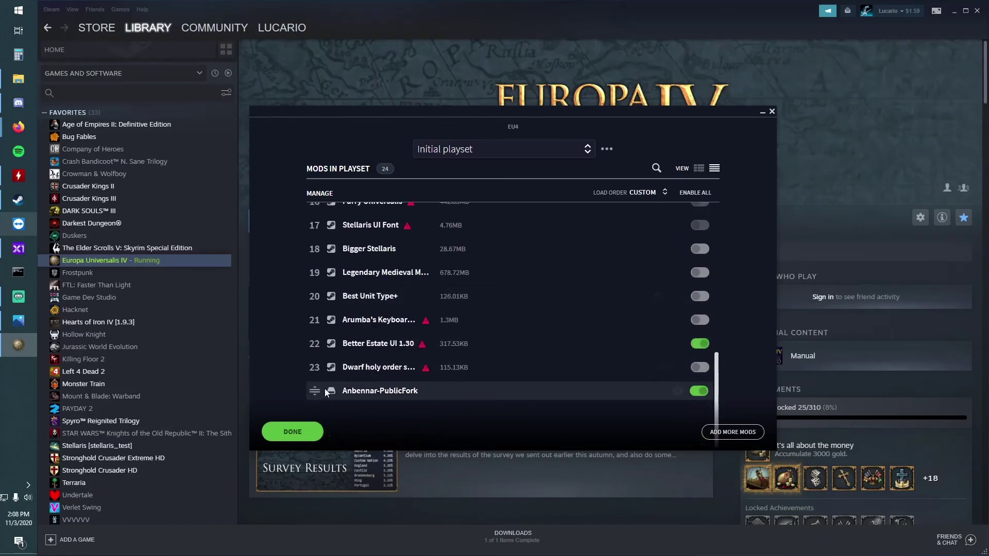
mouse_move(315, 390)
left_mouse_down()
mouse_move(327, 186)
mouse_move(315, 243)
left_mouse_up()
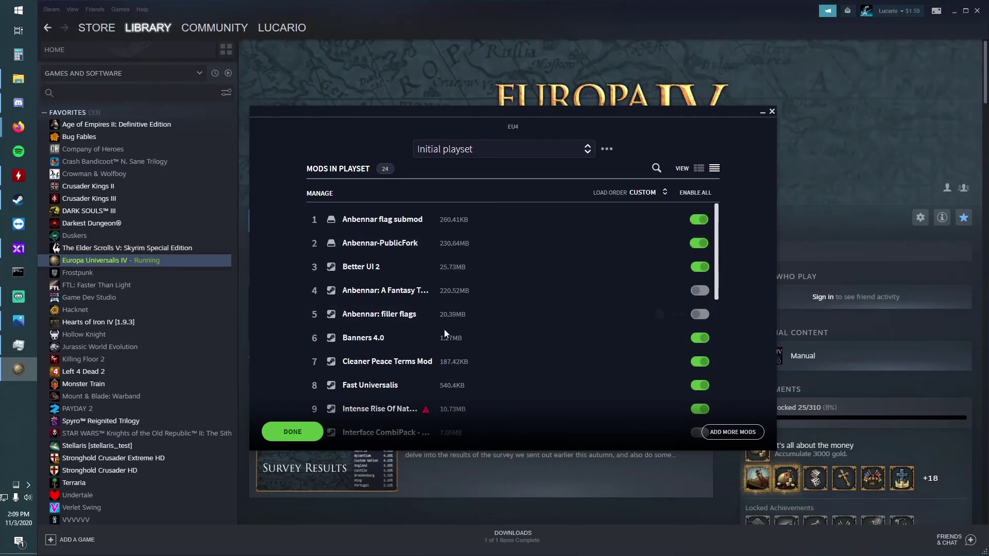
scroll(437, 330, "down", 2)
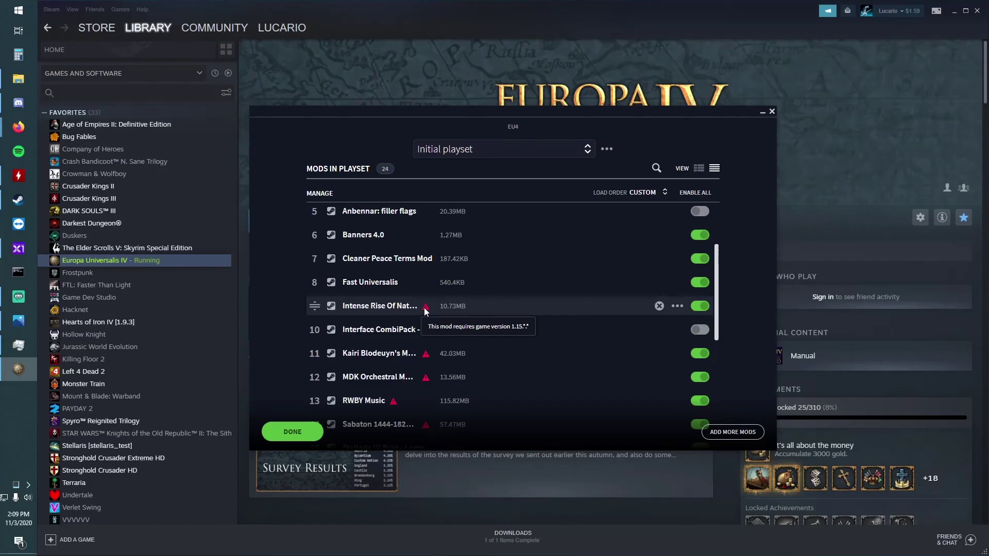
scroll(497, 288, "up", 2)
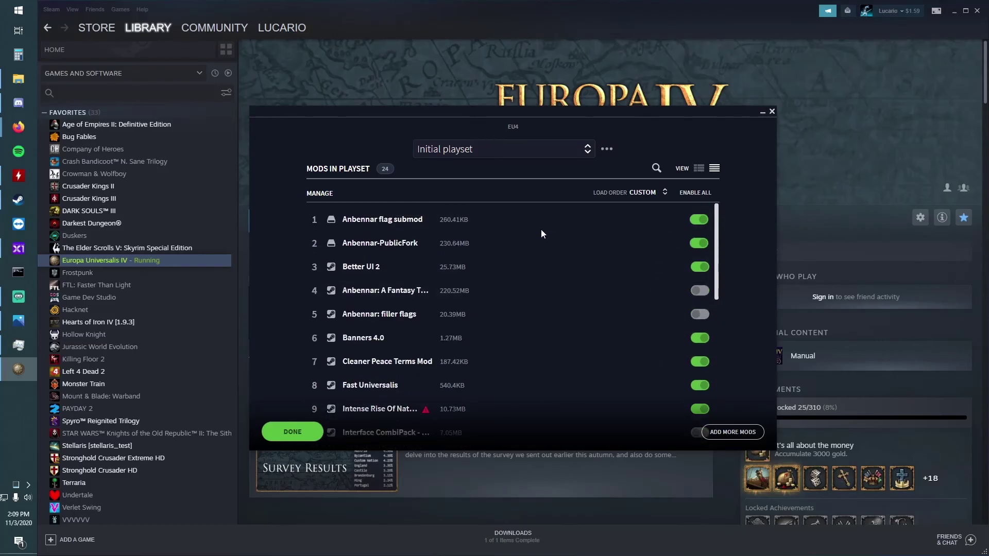
left_click(293, 432)
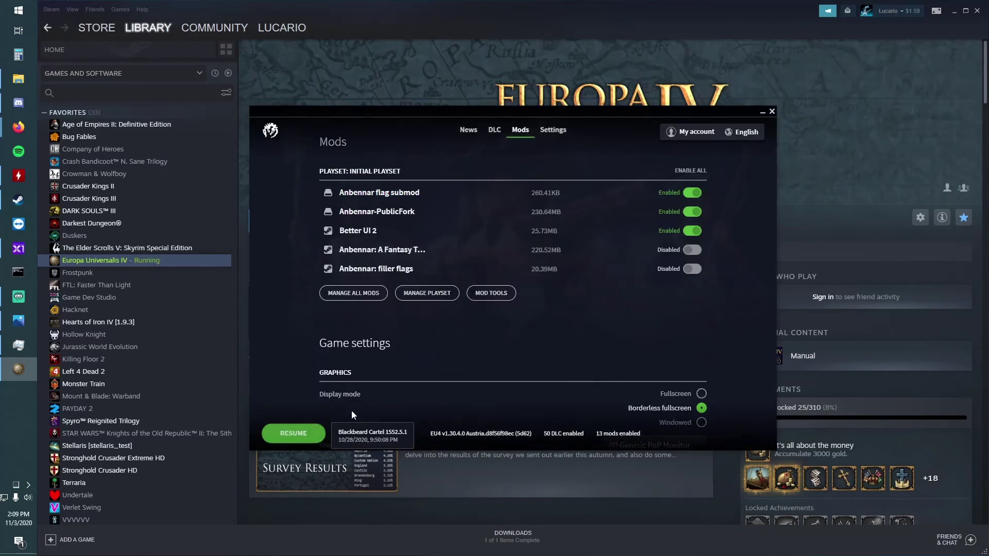
Go up to the Europa Universalis IV folder and select both .launcher-cache and cache folders.
left_click(360, 299)
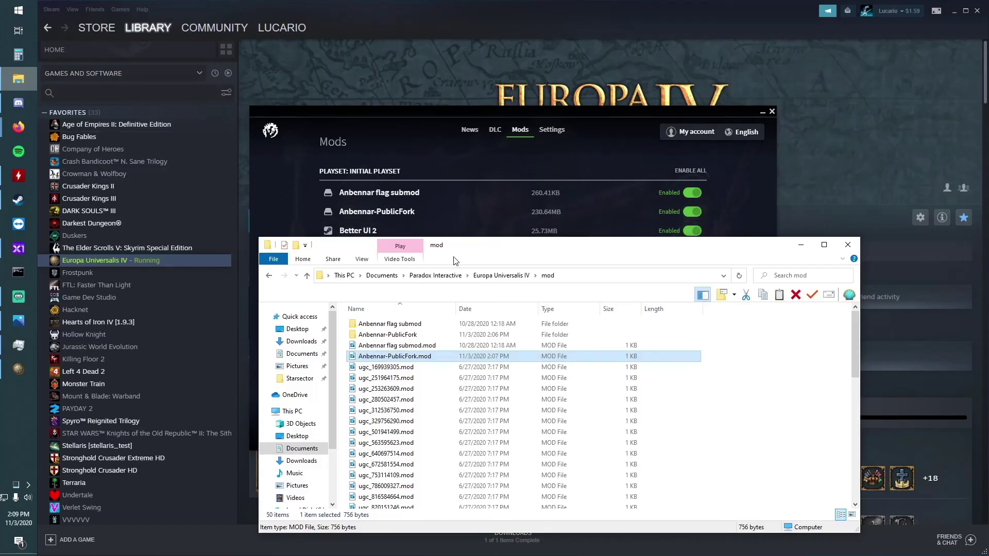
left_click(493, 275)
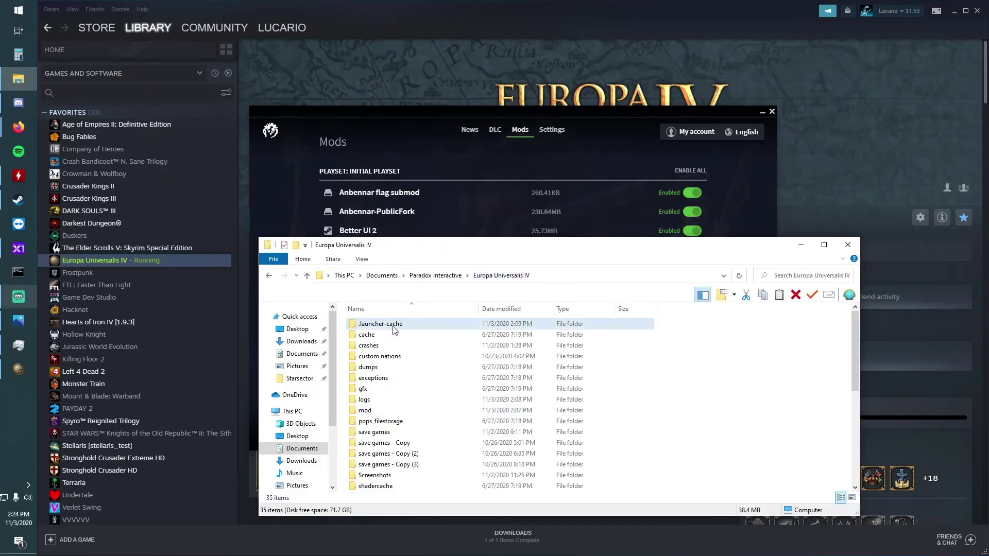
mouse_move(366, 334)
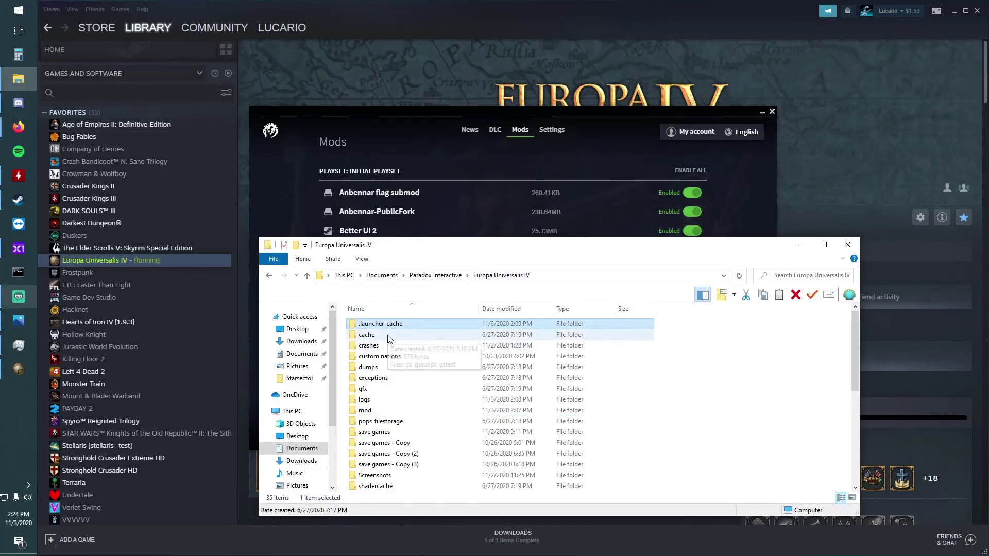
left_click(412, 335, "shift")
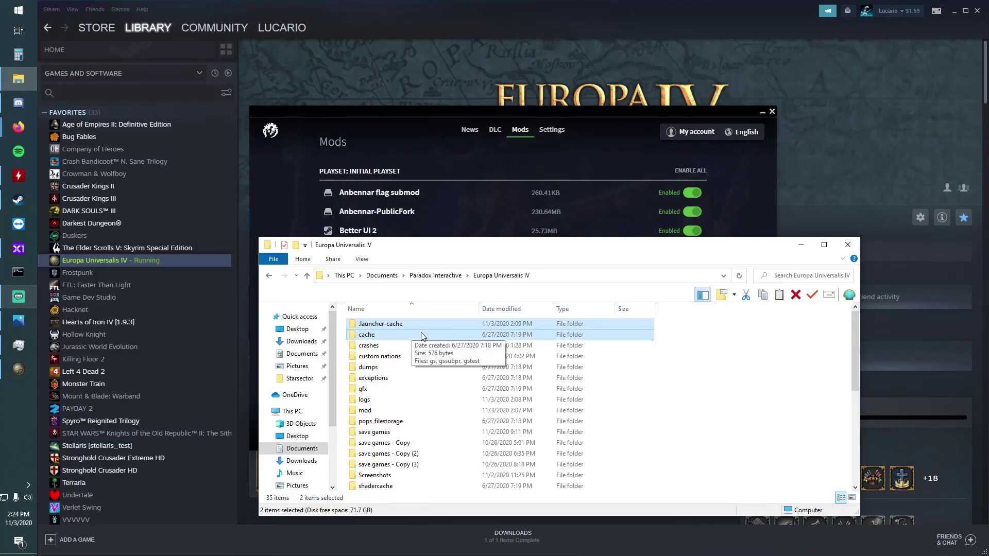
Bring Discord forward on the Anbennar server's repo-updates channel.
left_click(11, 113)
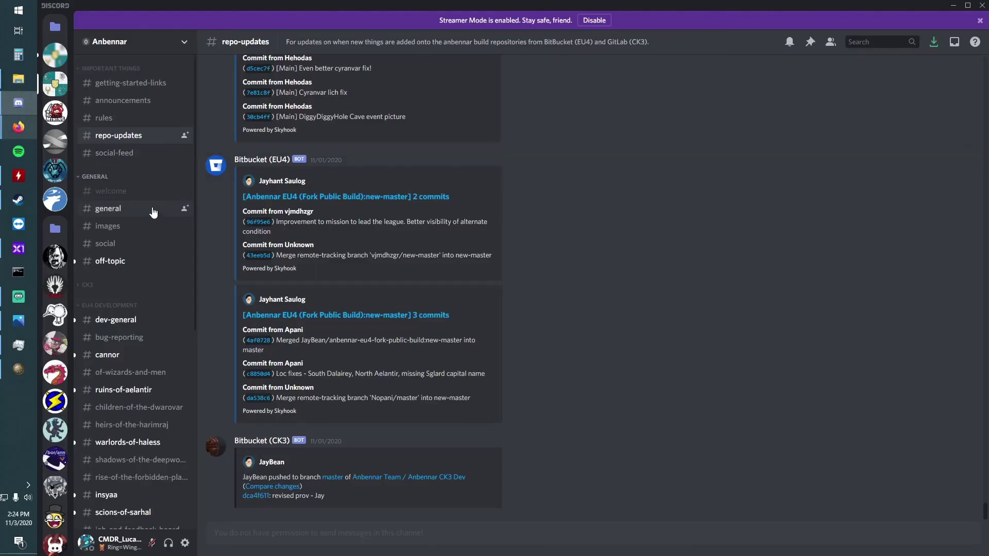